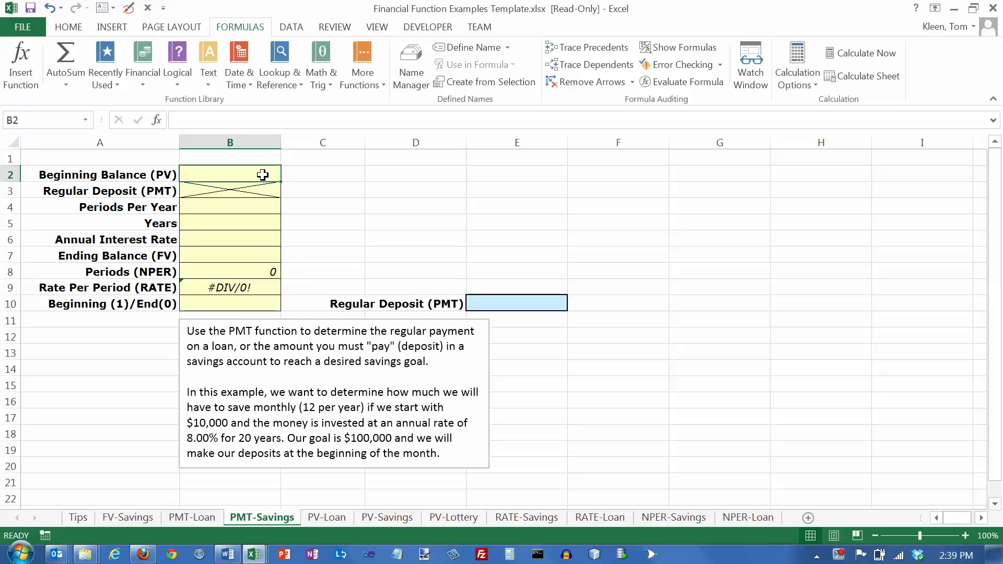
Step: Enter 12 periods per year in B4 and a $10,000 beginning balance in B2
left_click(228, 192)
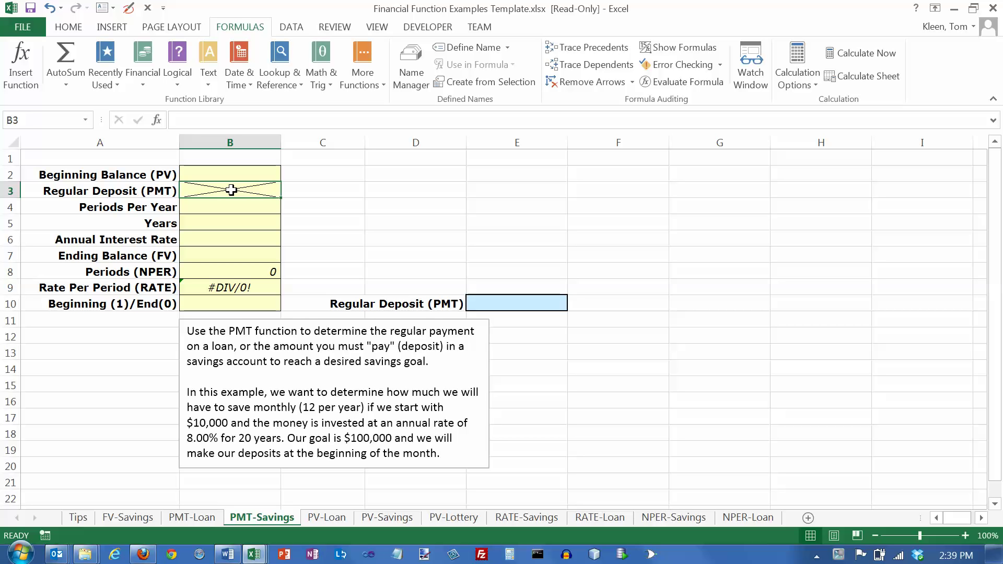
left_click(519, 305)
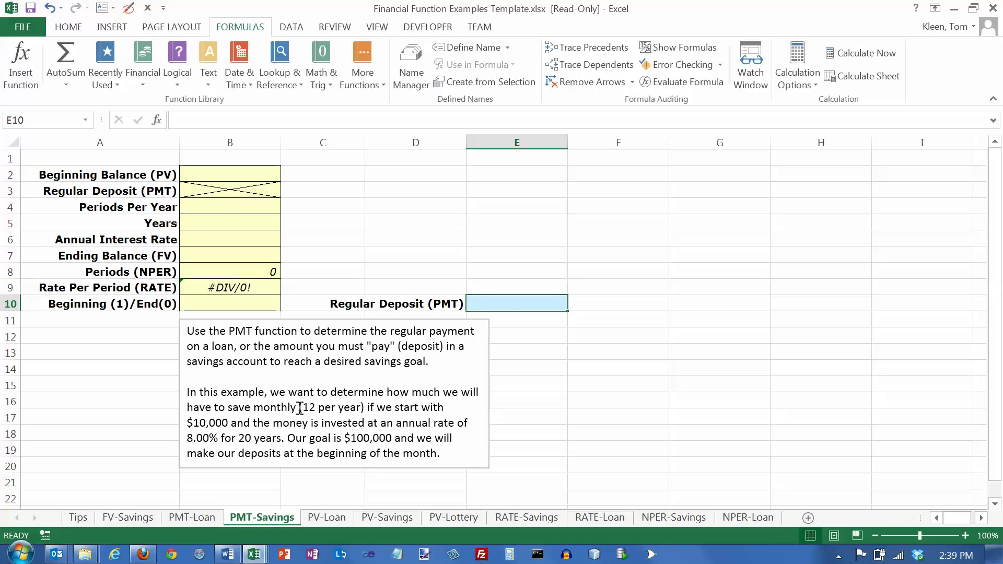
left_click(230, 206)
type("12")
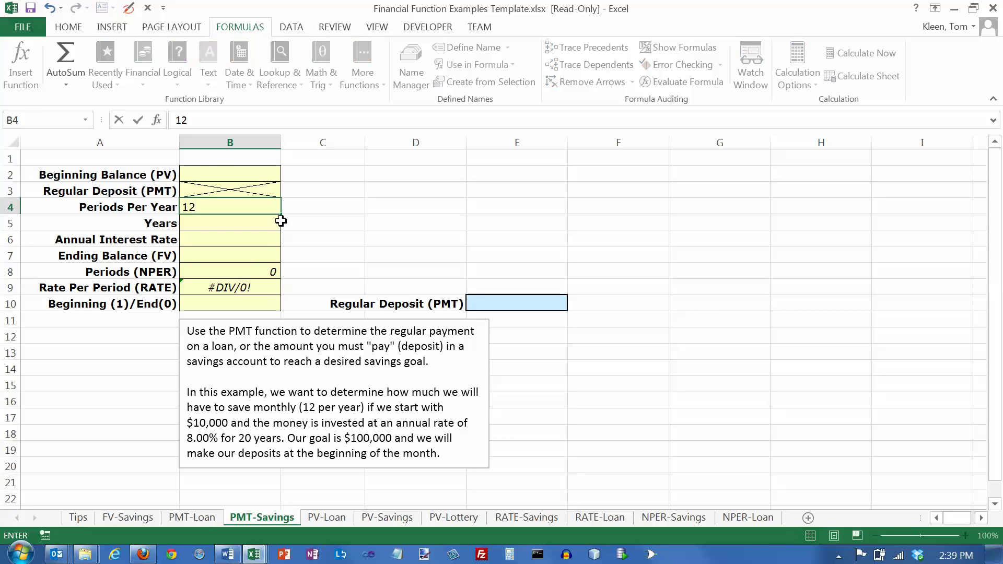
key("Return")
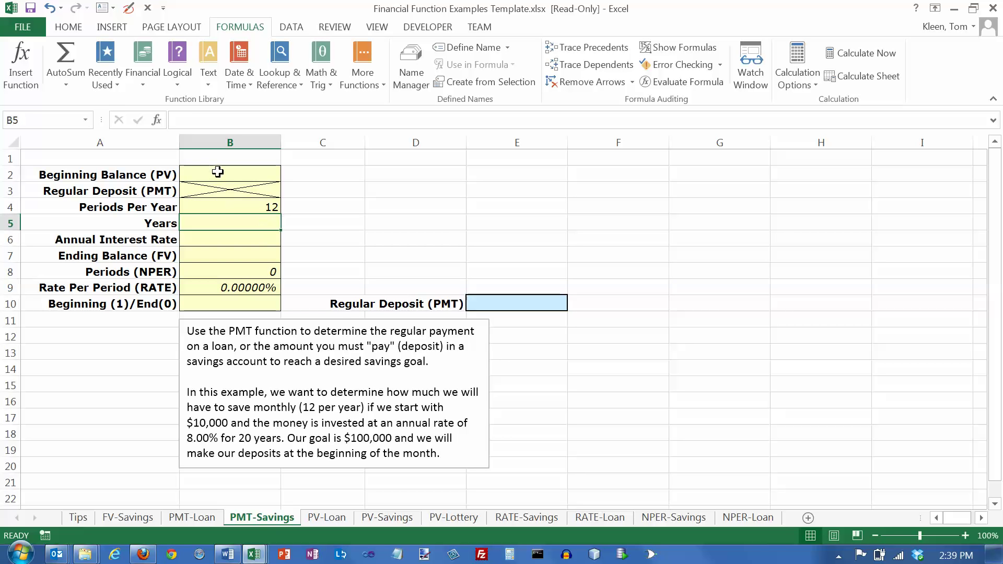
left_click(219, 173)
type("10000")
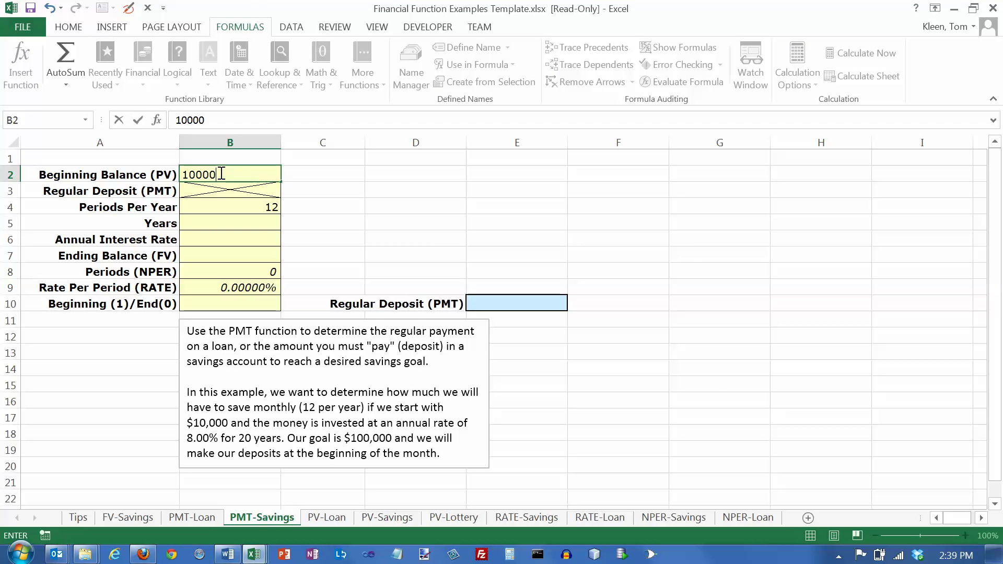
key("Return")
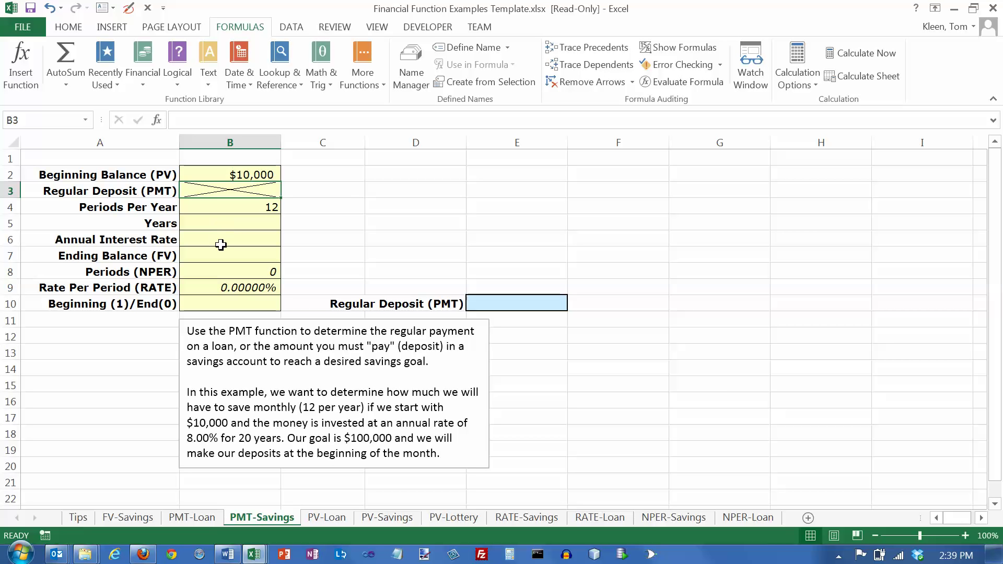
Step: Enter an 8% annual interest rate in B6 and 20 years in B5
left_click(245, 233)
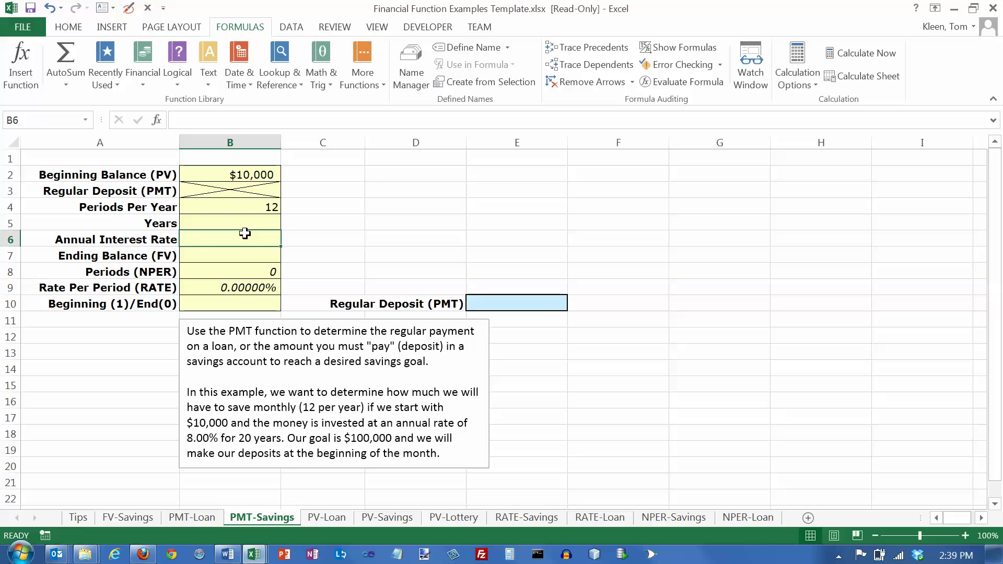
type("8")
key("Return")
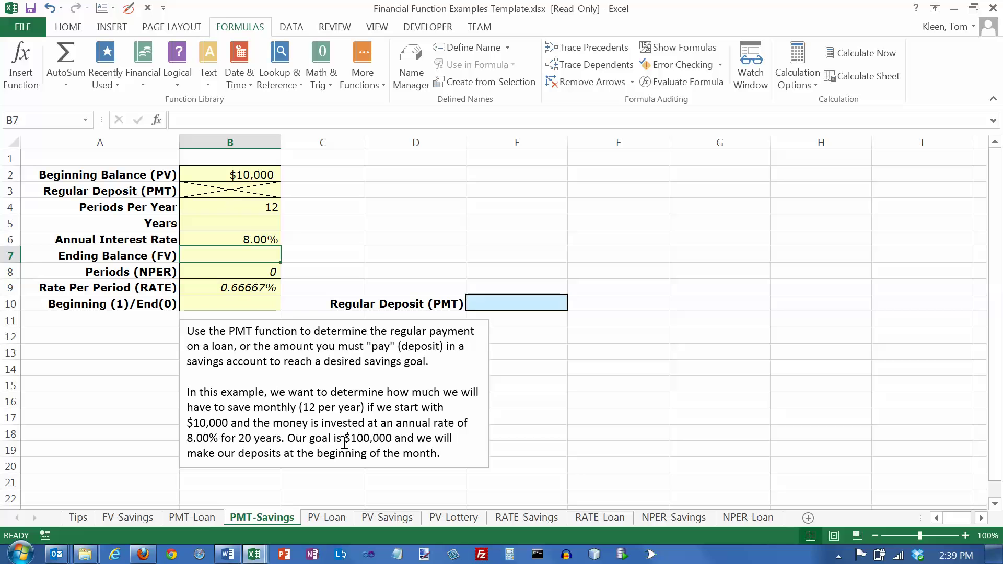
left_click(248, 224)
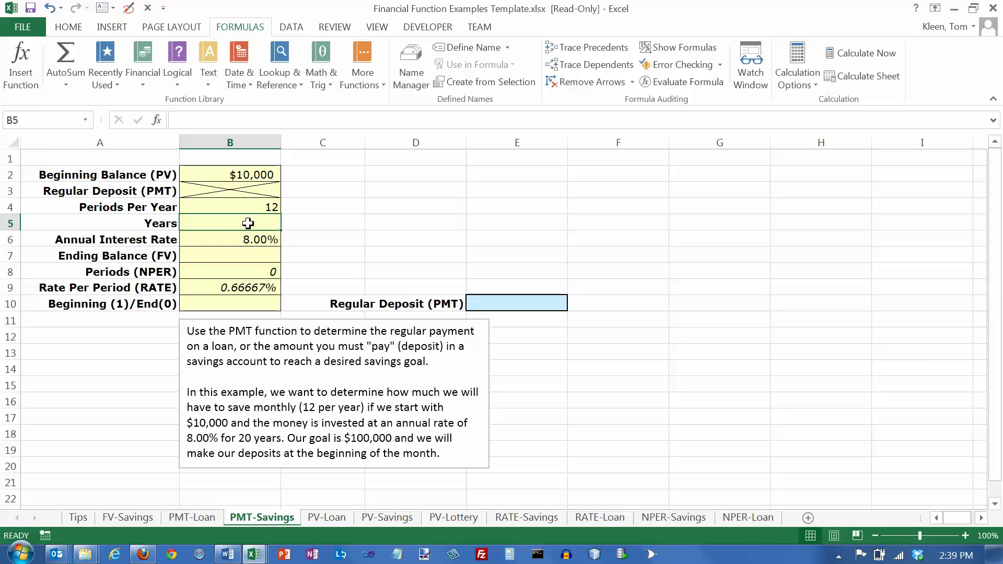
type("20")
key("Return")
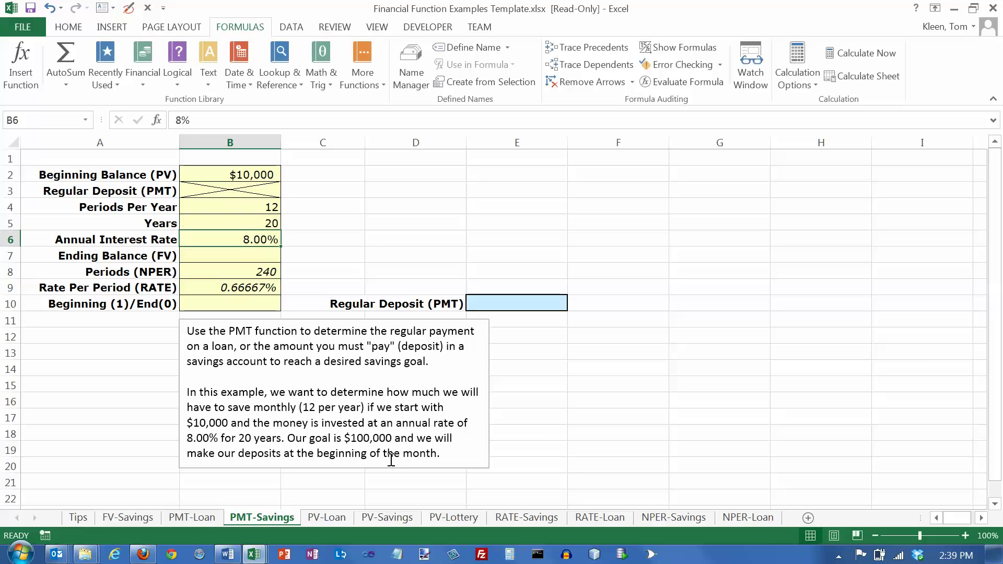
Step: Enter a $100,000 ending balance in B7 and payment type 1 in B10
left_click(242, 257)
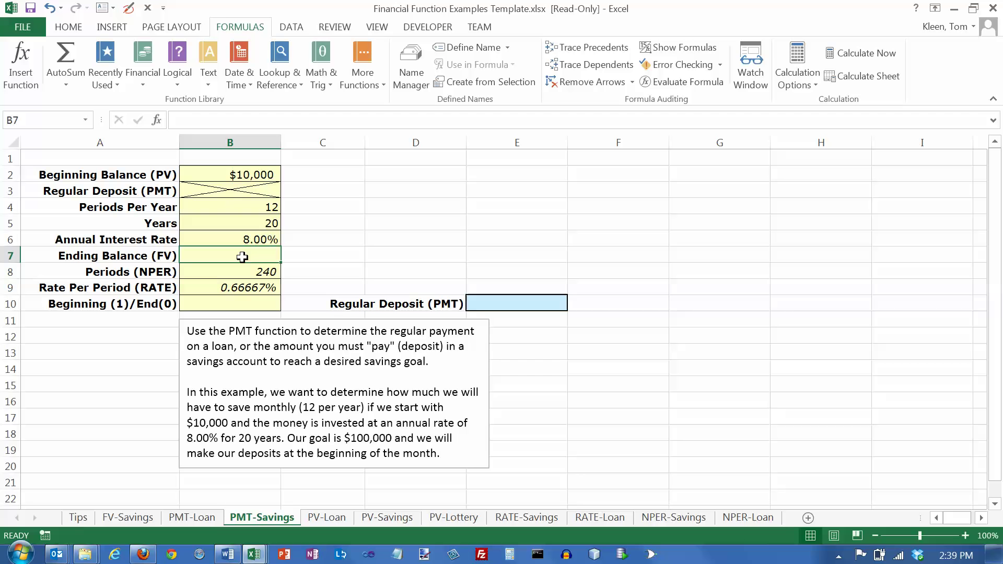
type("100000")
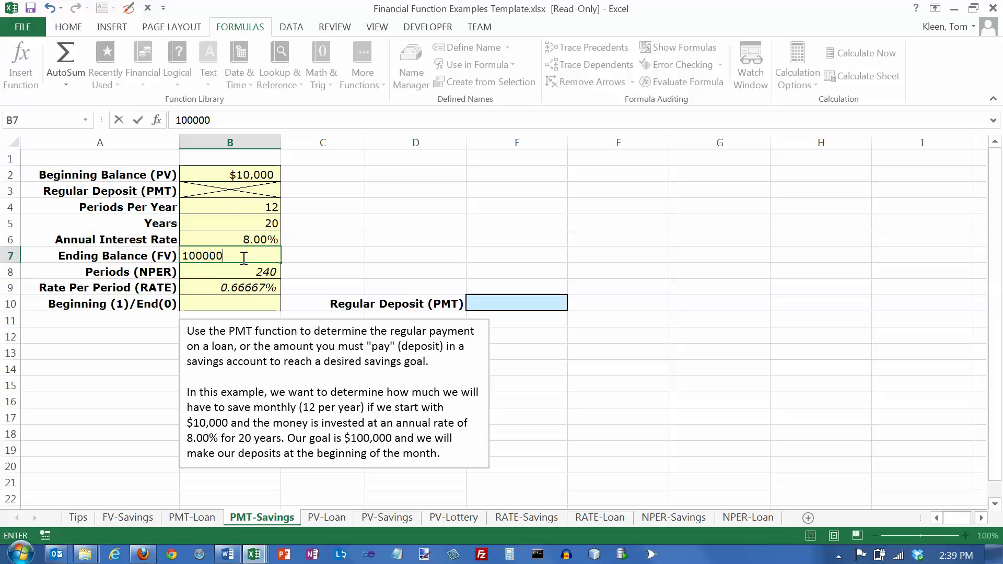
key("Return")
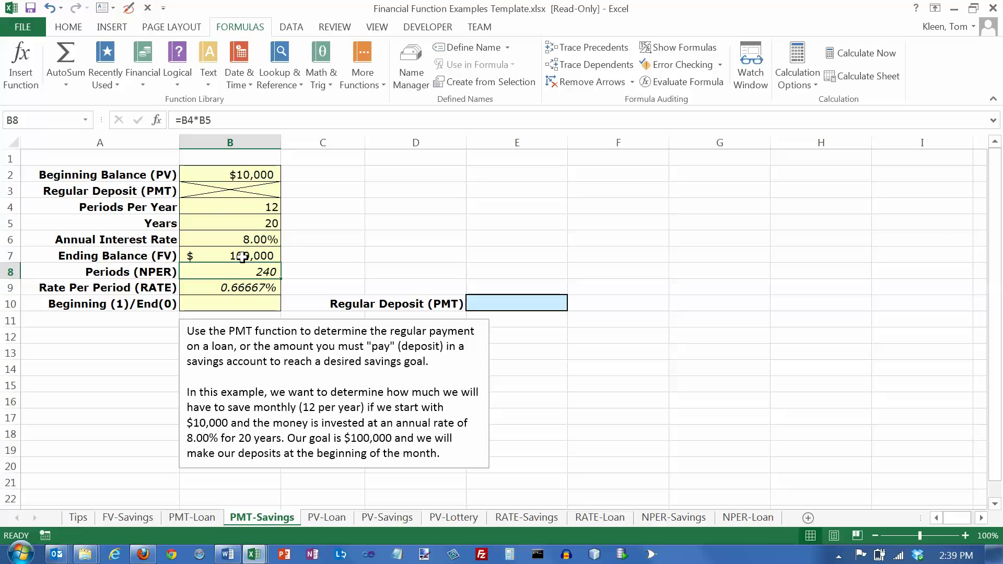
left_click_drag(297, 453, 368, 453)
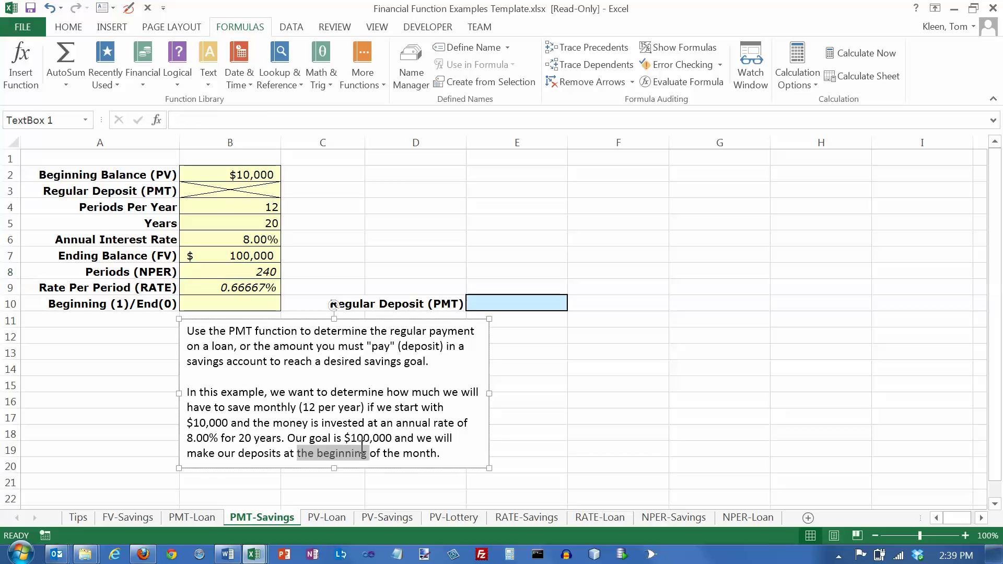
left_click(235, 304)
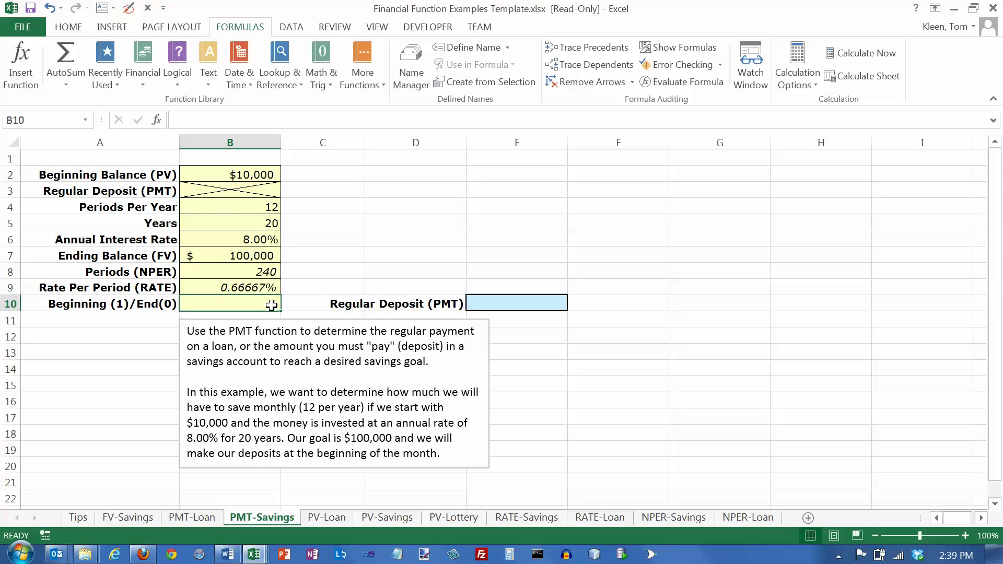
type("1")
key("Return")
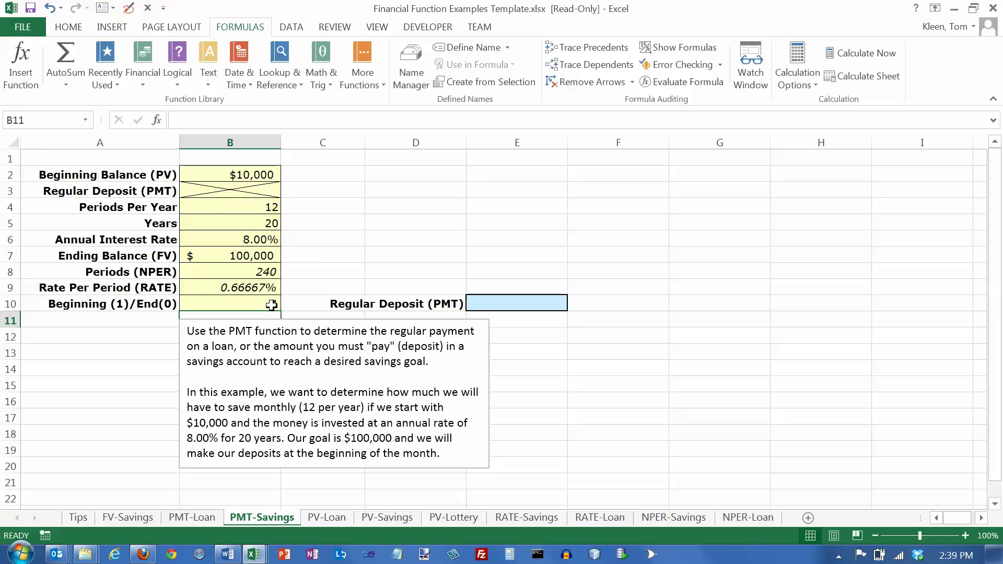
left_click(501, 304)
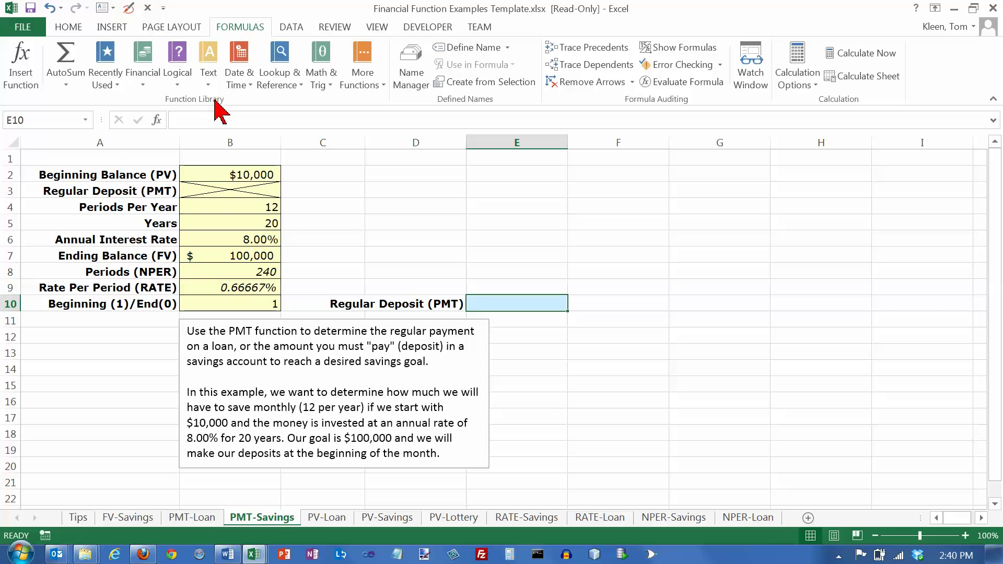
Step: Insert the PMT function from the Financial function list into E10
left_click(142, 86)
left_click_drag(239, 188, 240, 335)
left_click(165, 269)
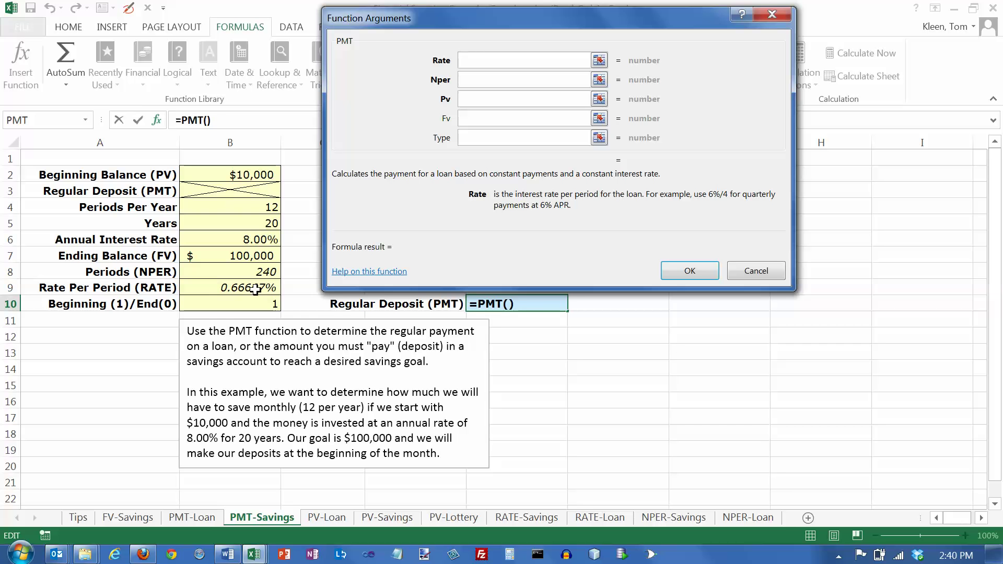
Step: Fill PMT's arguments with B9, B8, -B2, B7 and B10, yielding a ($85.56) deposit
left_click(256, 290)
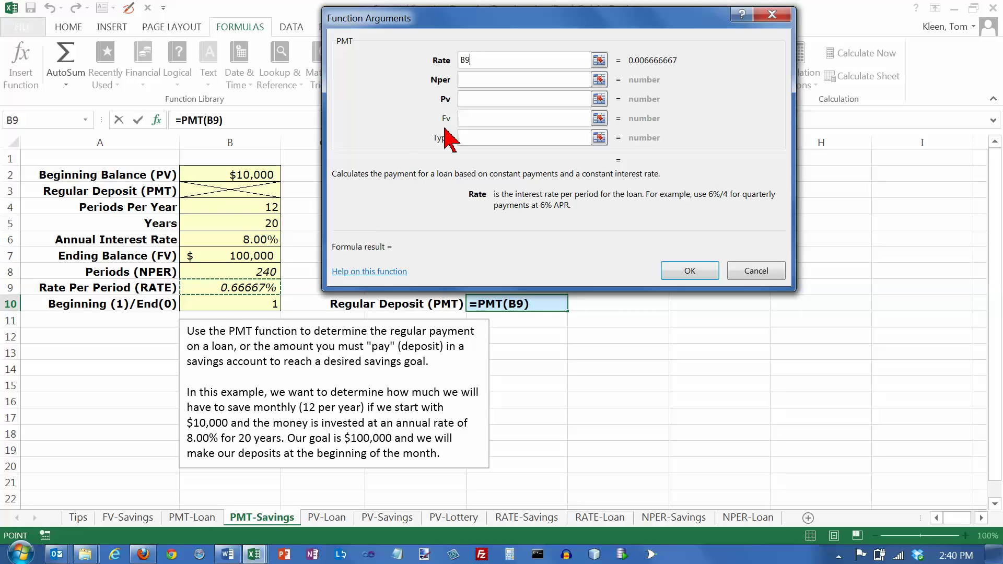
left_click(472, 81)
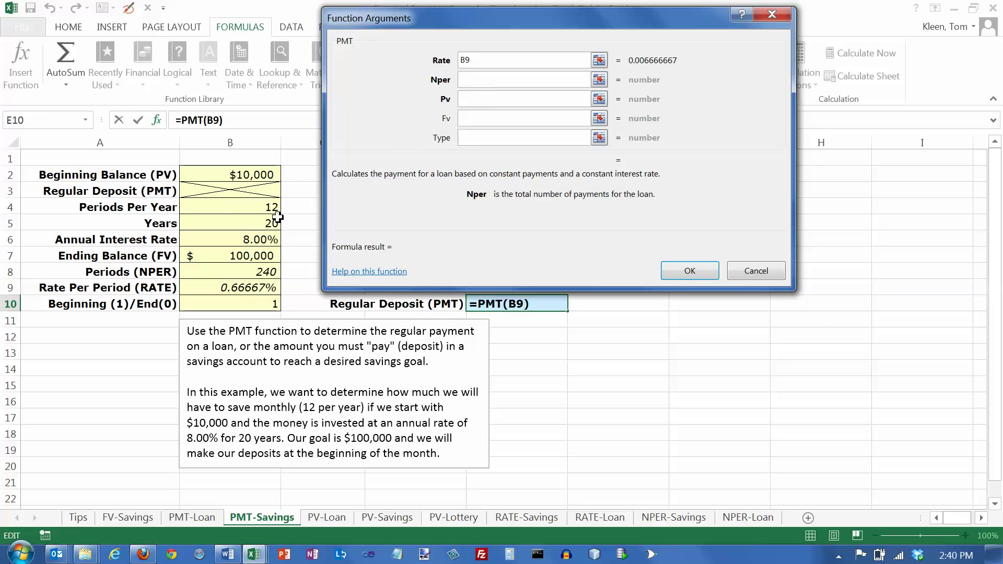
left_click(266, 274)
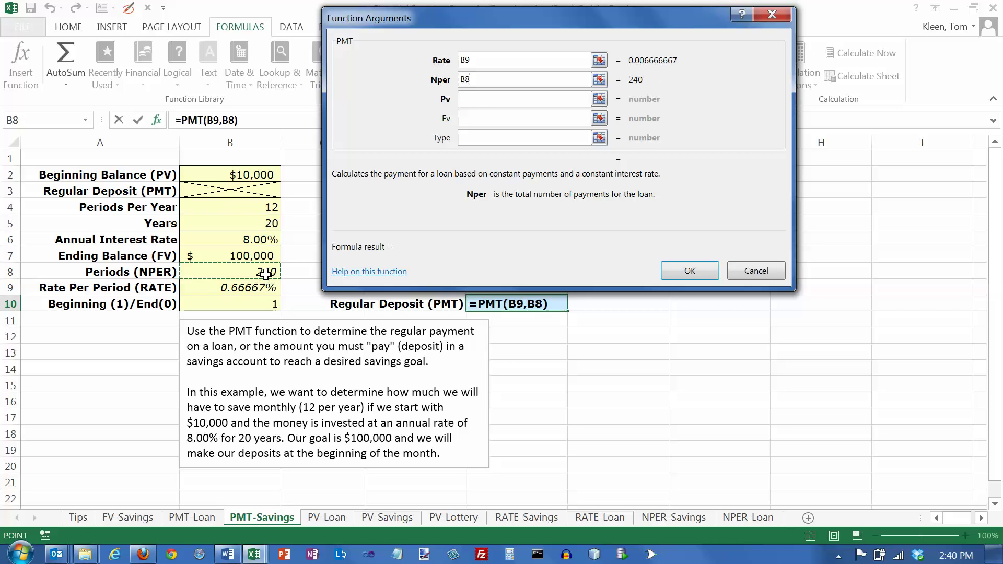
left_click(464, 99)
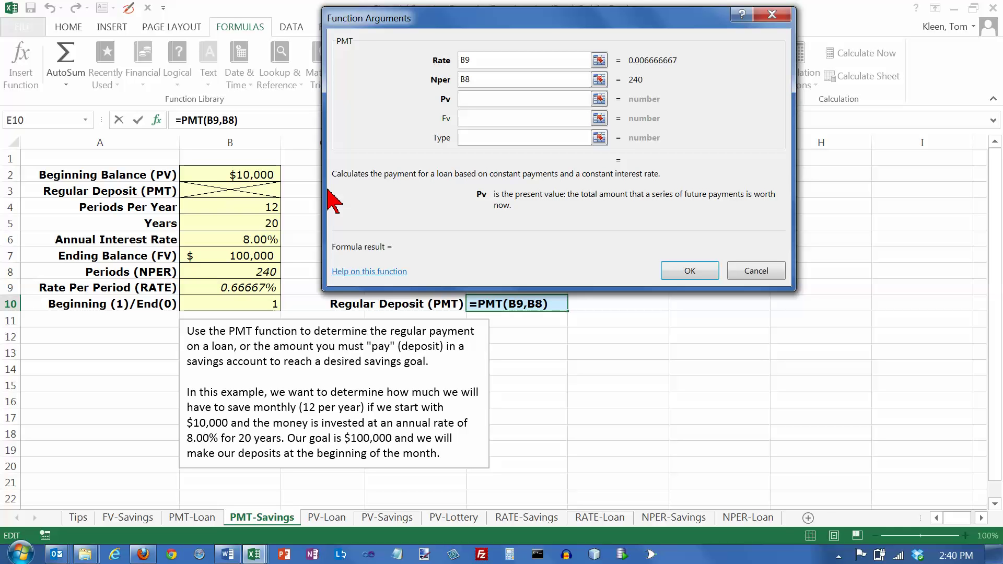
type("-")
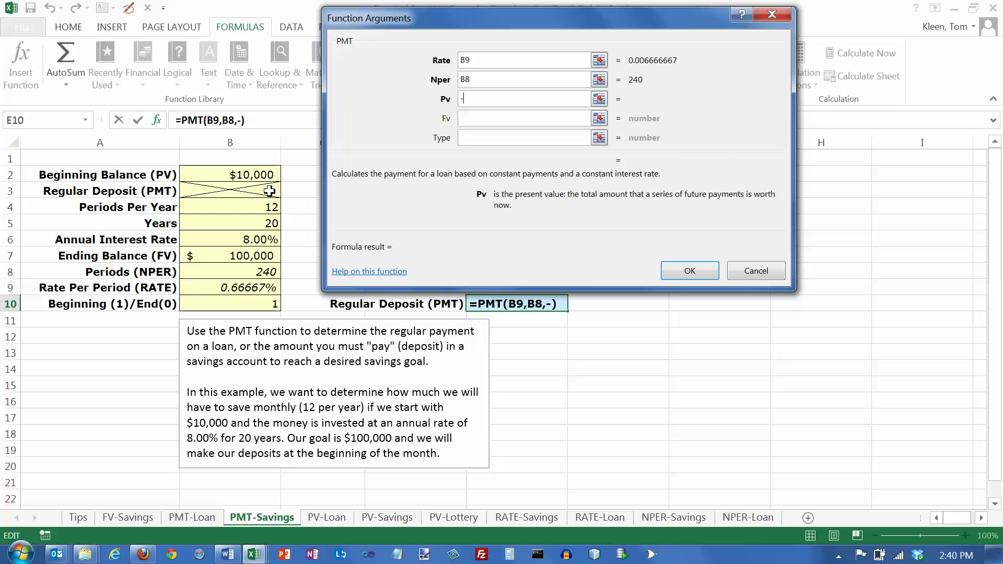
left_click(254, 171)
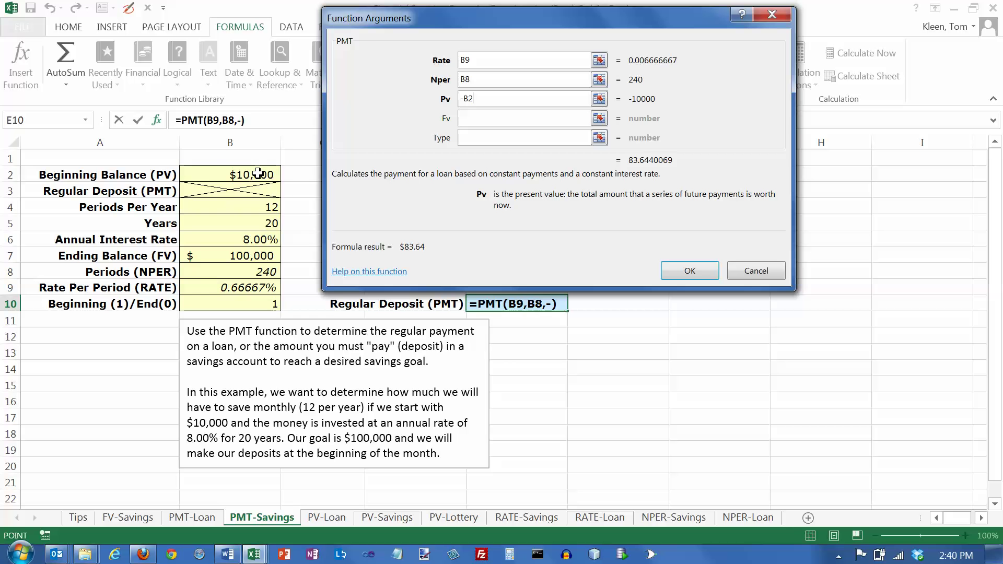
left_click(472, 119)
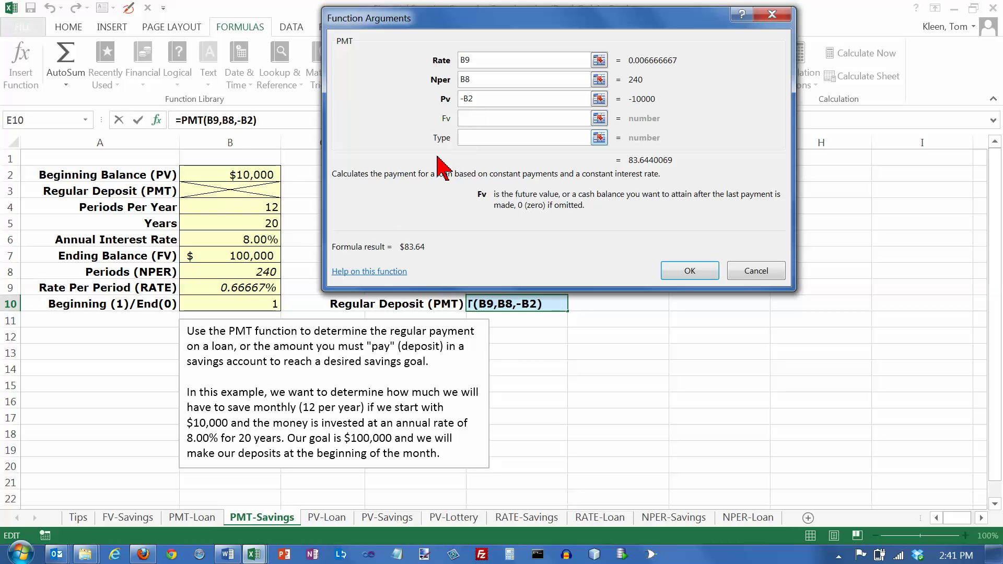
left_click(252, 257)
left_click(468, 140)
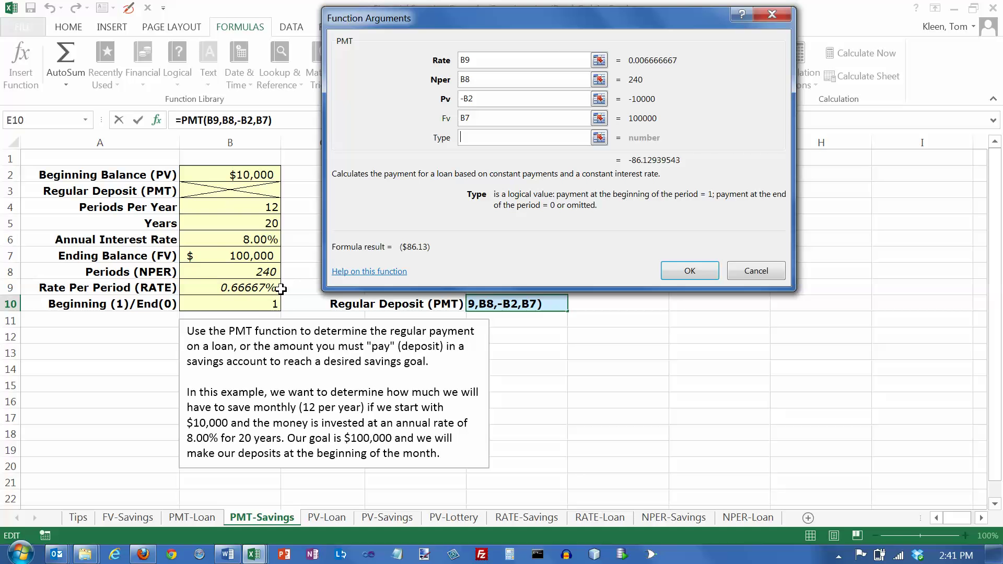
left_click(261, 304)
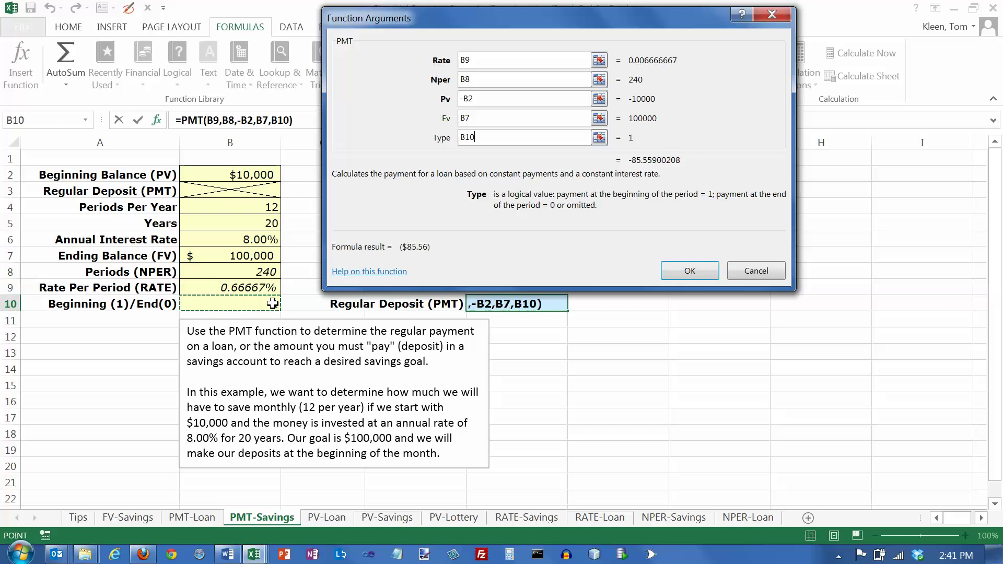
left_click(690, 271)
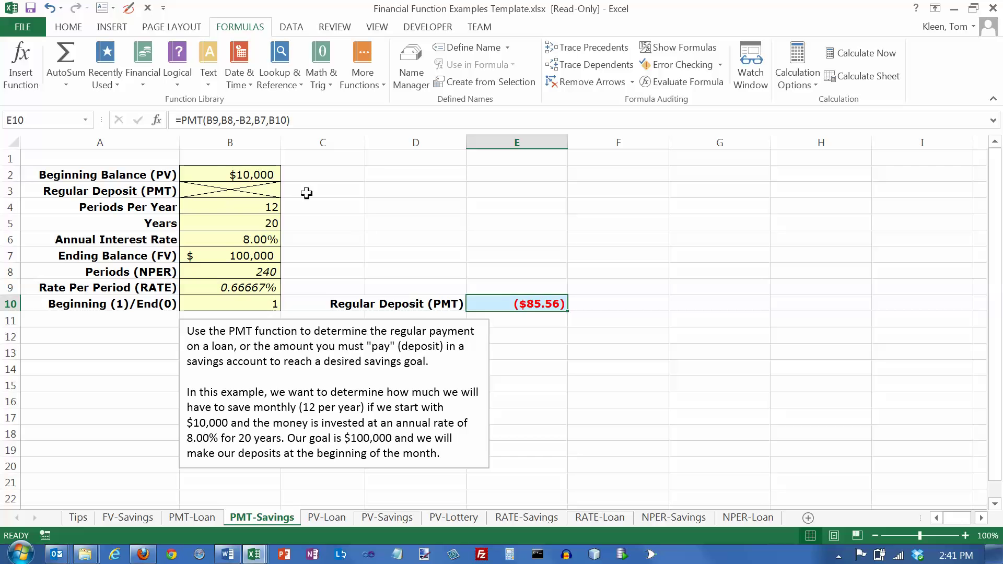
Step: Put a minus sign before PMT in E10's formula so the deposit reads $85.56
left_click(183, 118)
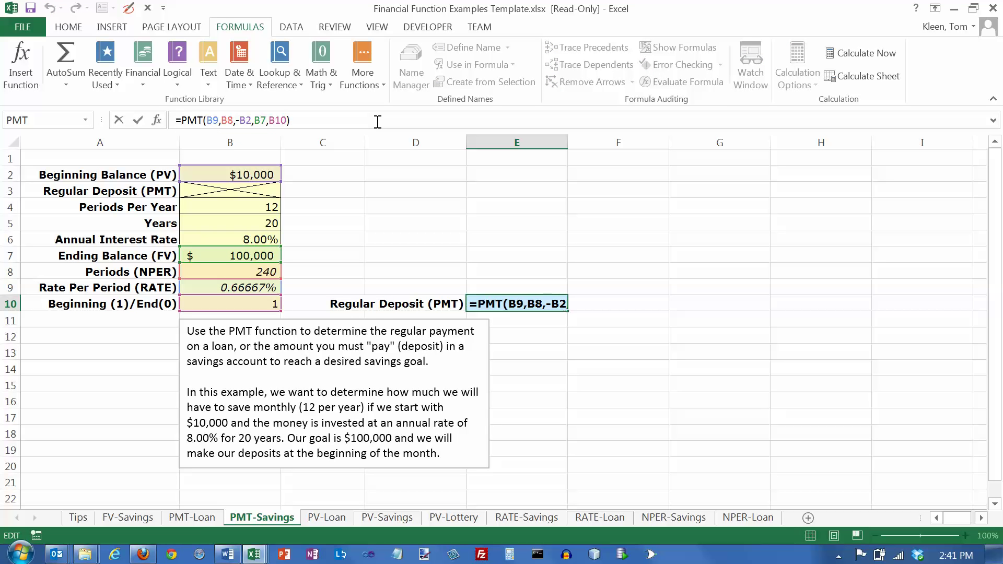
type("-")
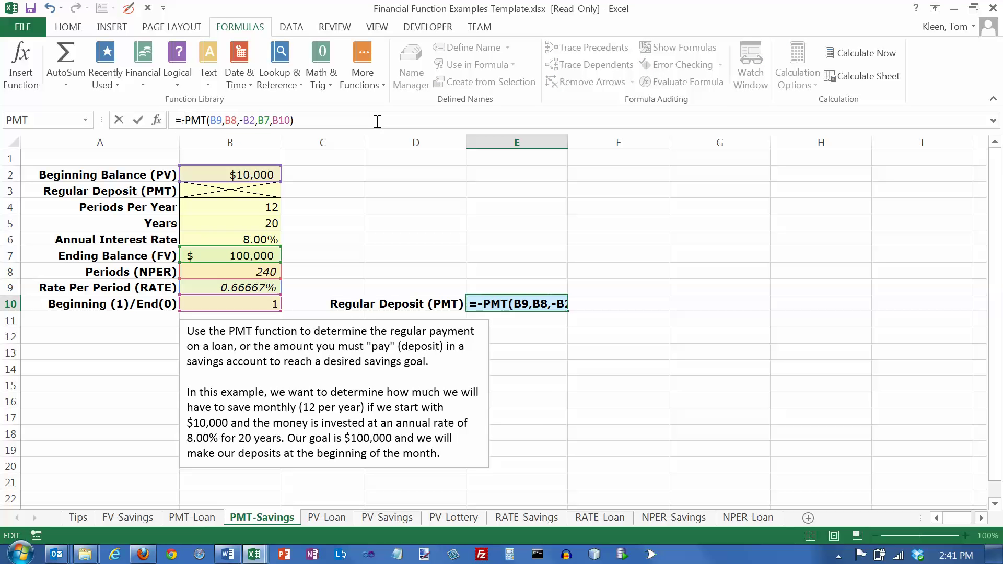
key("Return")
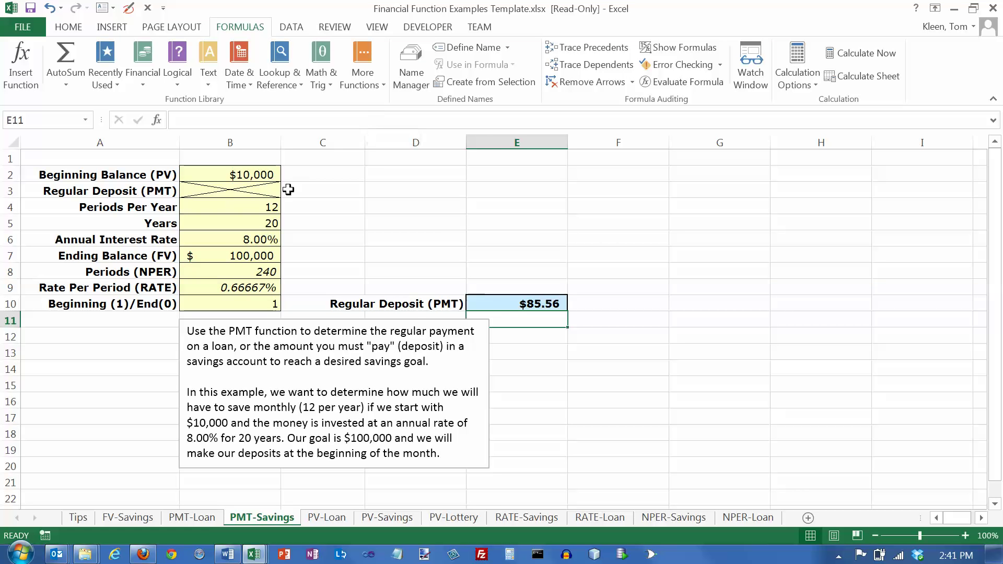
left_click(261, 176)
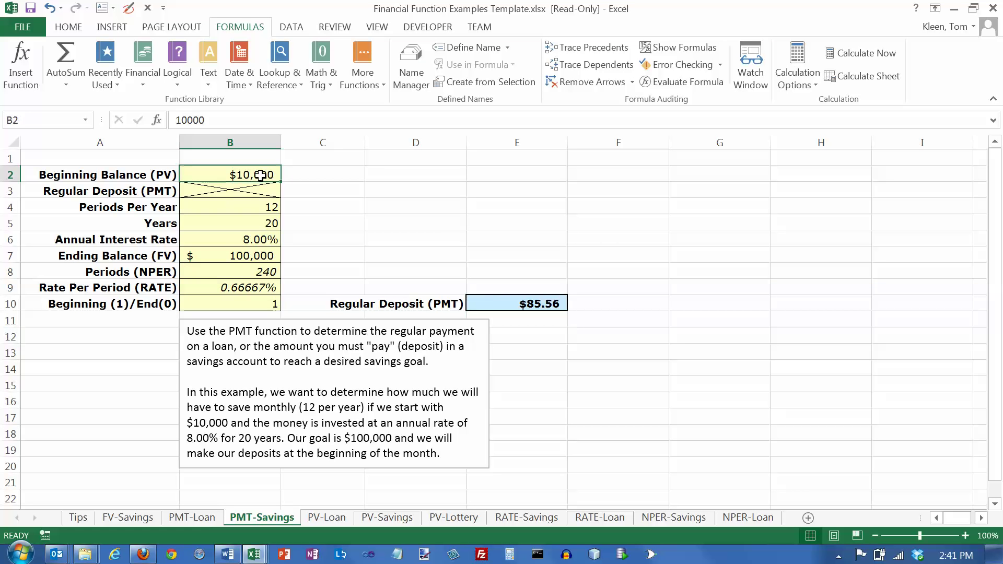
left_click(262, 210)
left_click(260, 224)
left_click(259, 237)
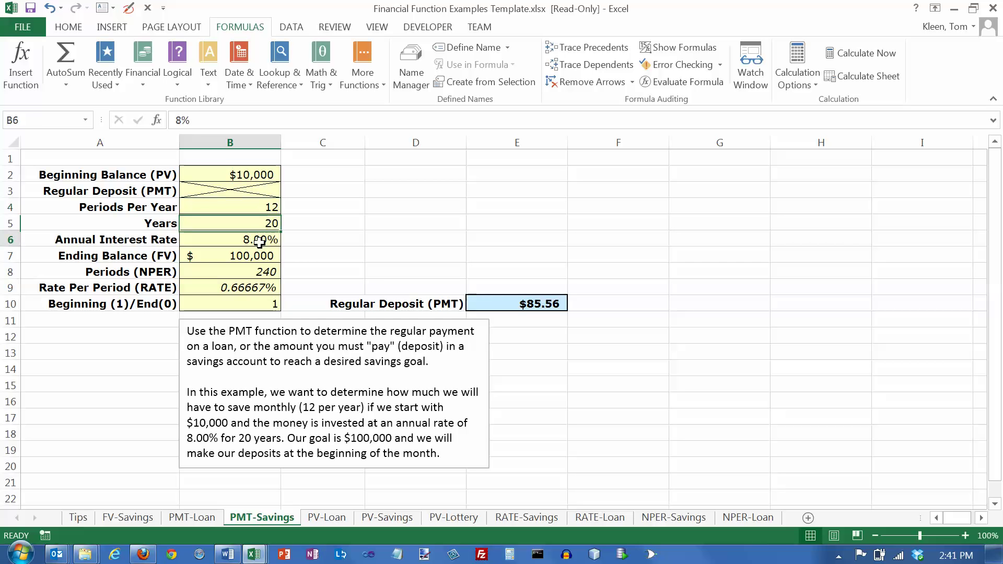
left_click(254, 177)
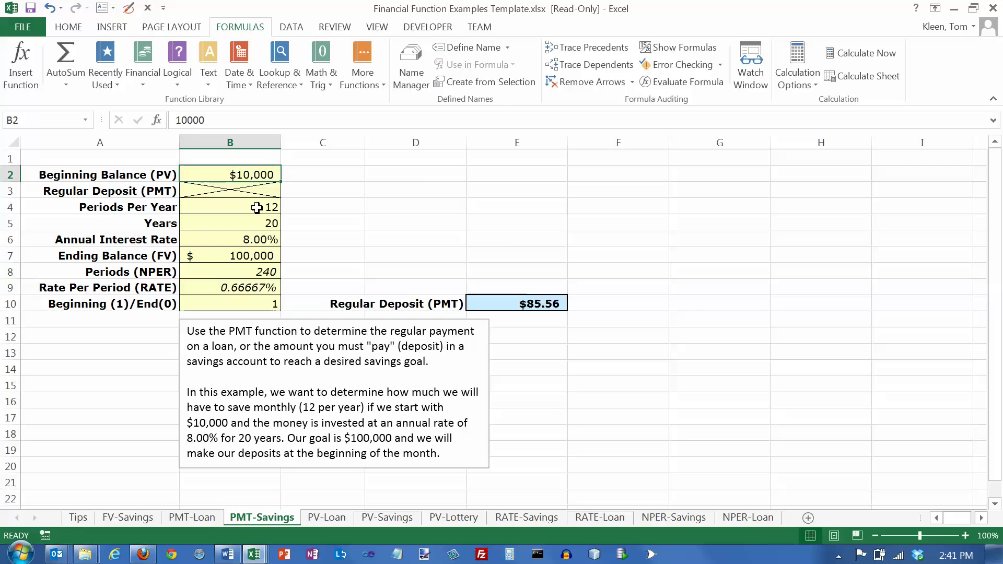
left_click(261, 207)
left_click(264, 223)
left_click(259, 238)
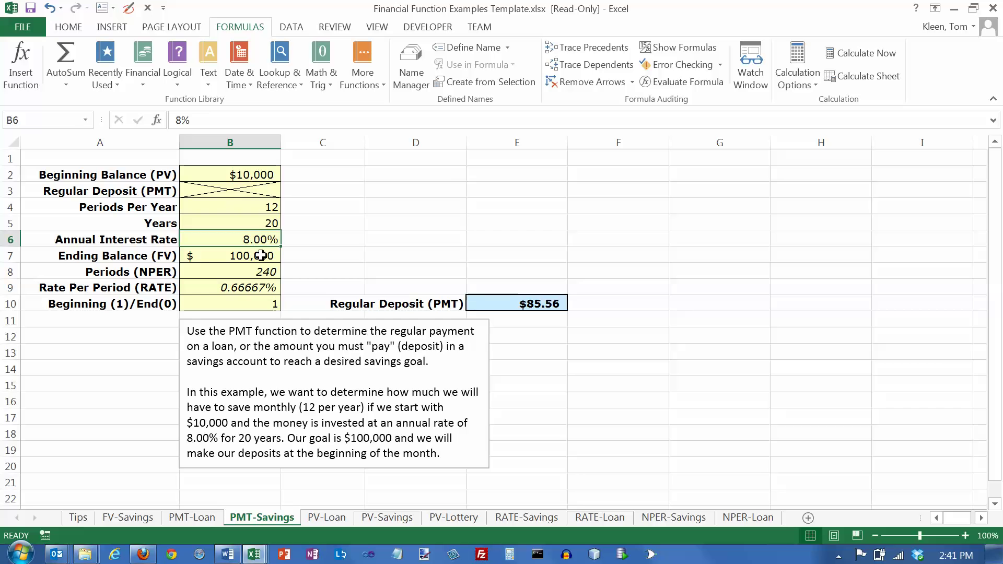
left_click(259, 256)
left_click(267, 178)
left_click(272, 210)
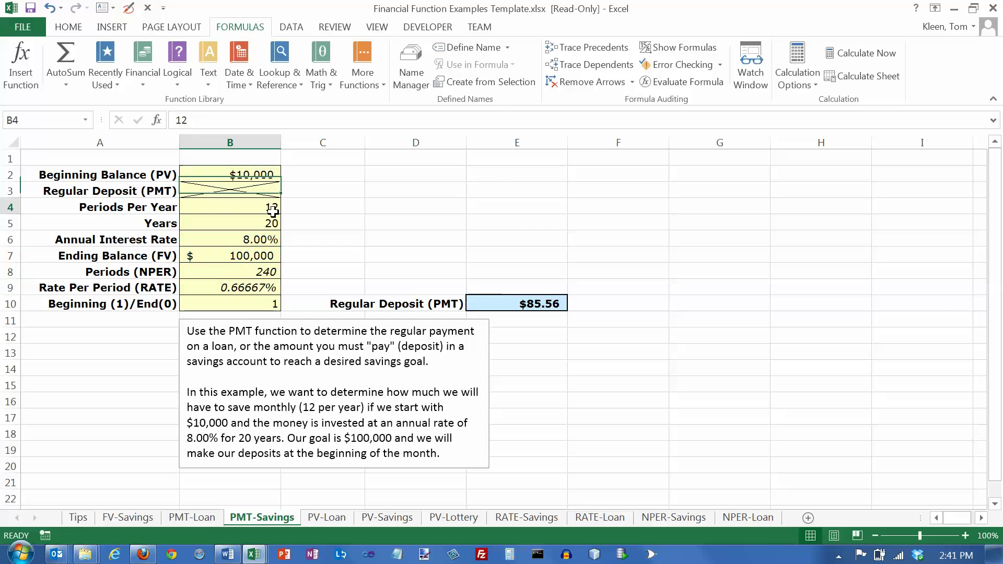
left_click(273, 225)
left_click(272, 240)
left_click(266, 255)
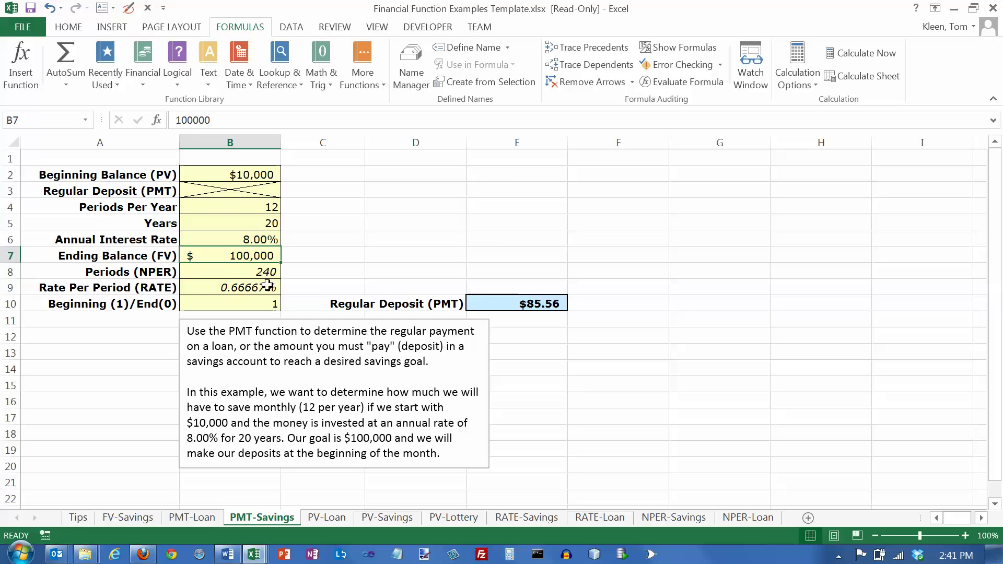
left_click(272, 303)
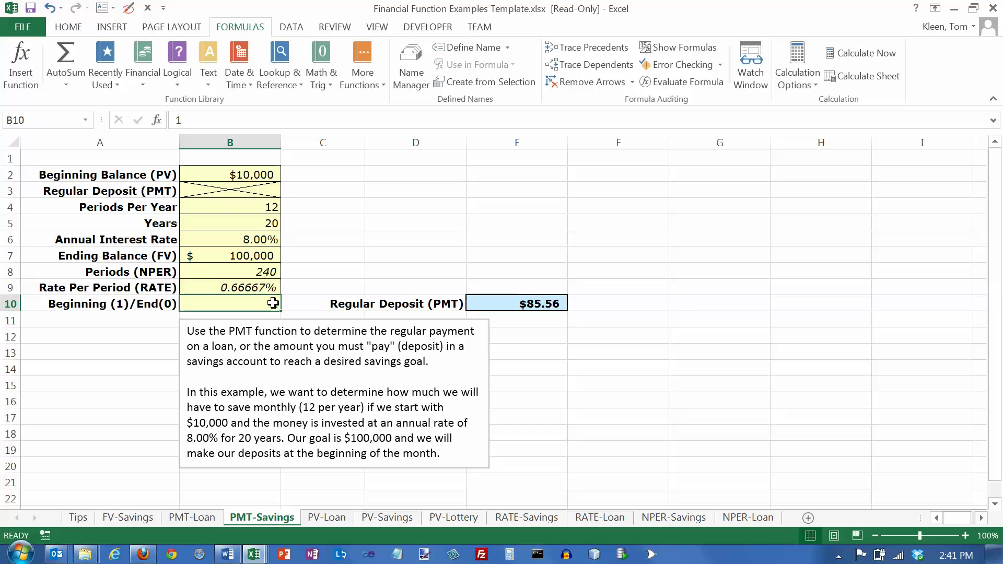